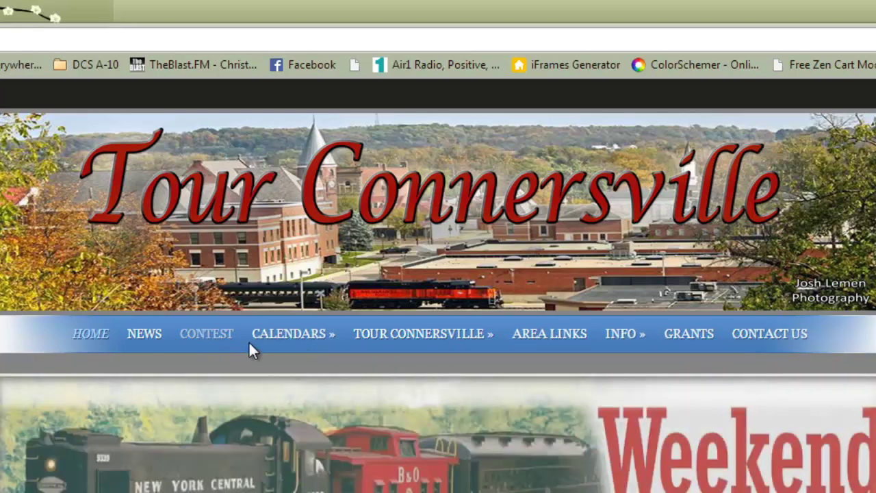
# Step: Examine the Calendars, Tour Connersville and Info submenus in the site's navigation bar
pyautogui.moveTo(317, 335)
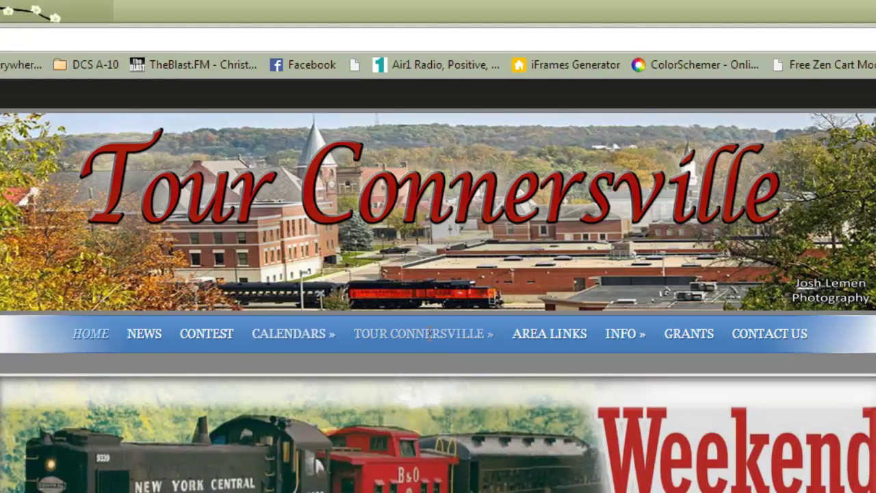
pyautogui.moveTo(458, 334)
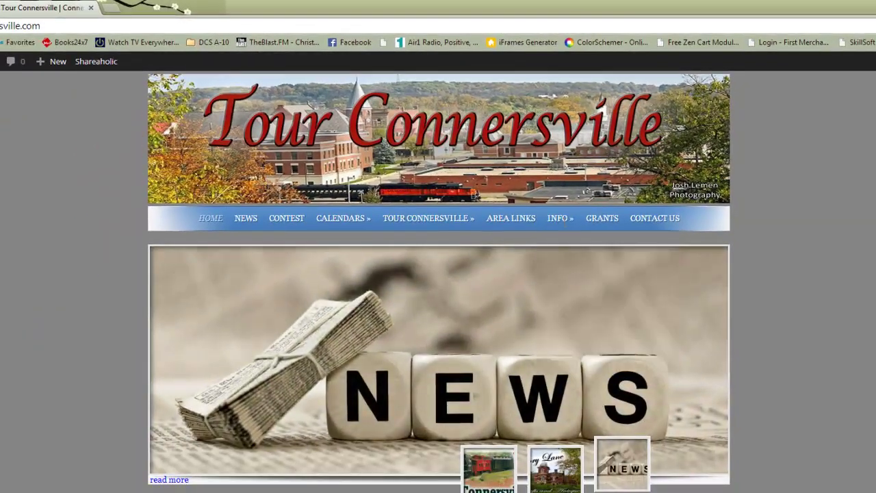
pyautogui.moveTo(563, 220)
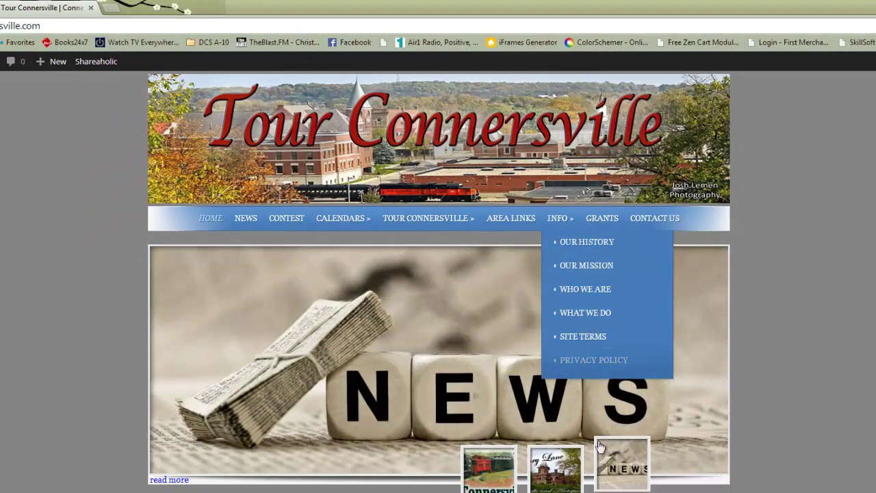
pyautogui.moveTo(611, 485)
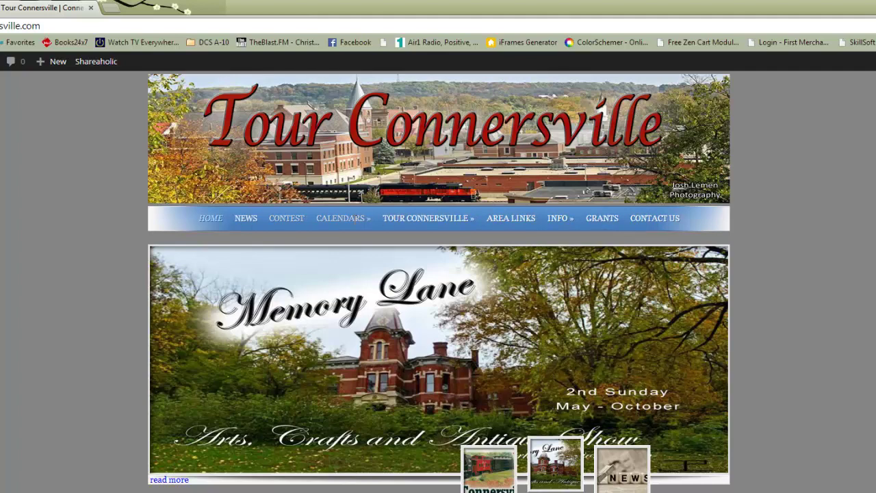
pyautogui.moveTo(354, 217)
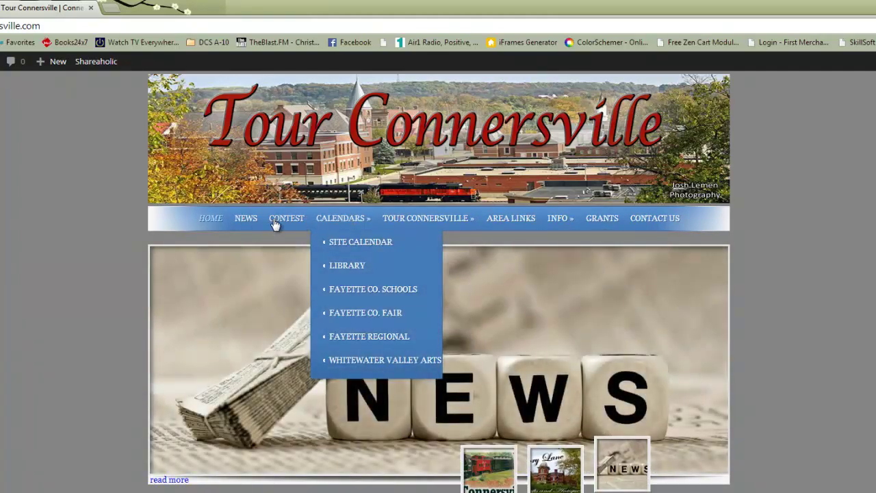
pyautogui.moveTo(425, 217)
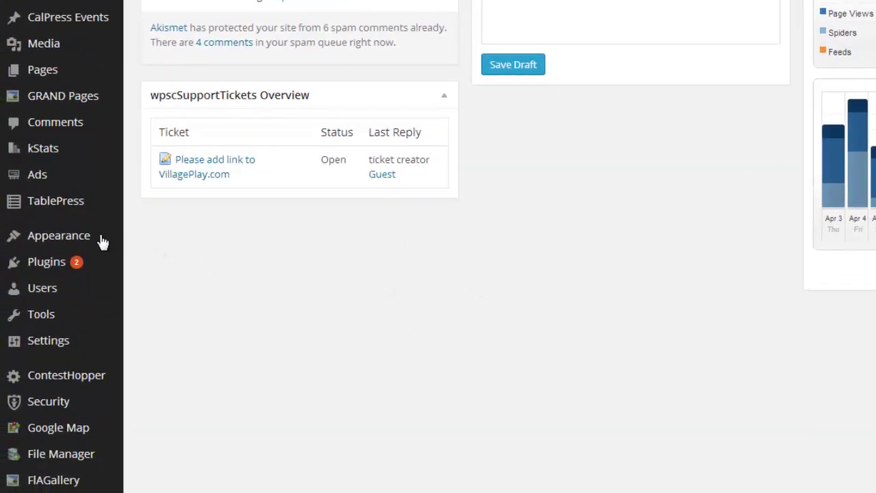
# Step: Open the Menus editor in the site's appearance settings and review the whole structure of the Top menu
pyautogui.moveTo(93, 242)
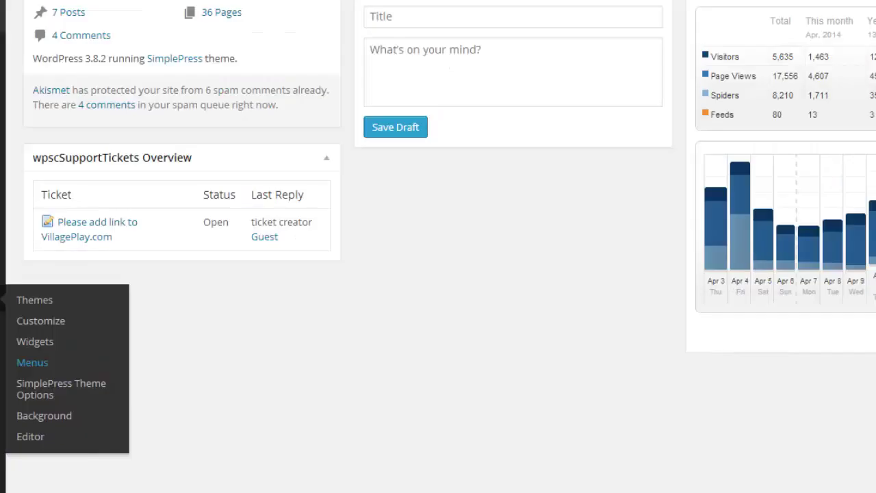
pyautogui.click(149, 301)
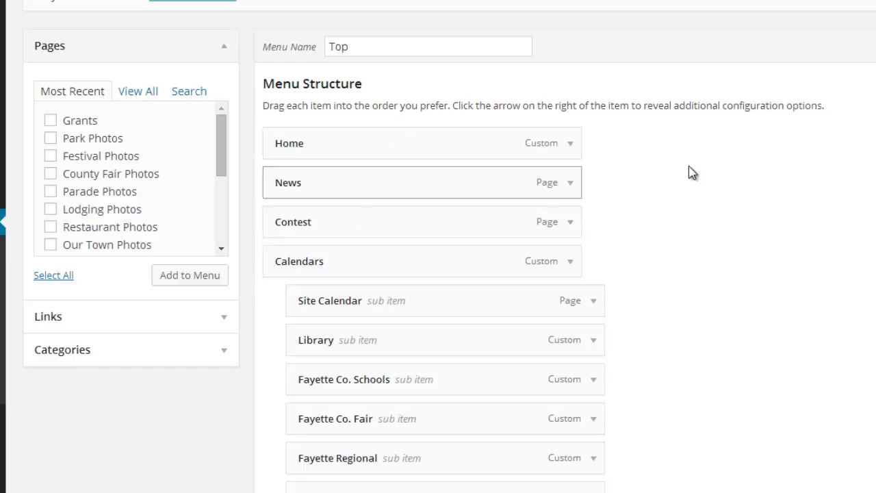
pyautogui.scroll(-10, 735, 191)
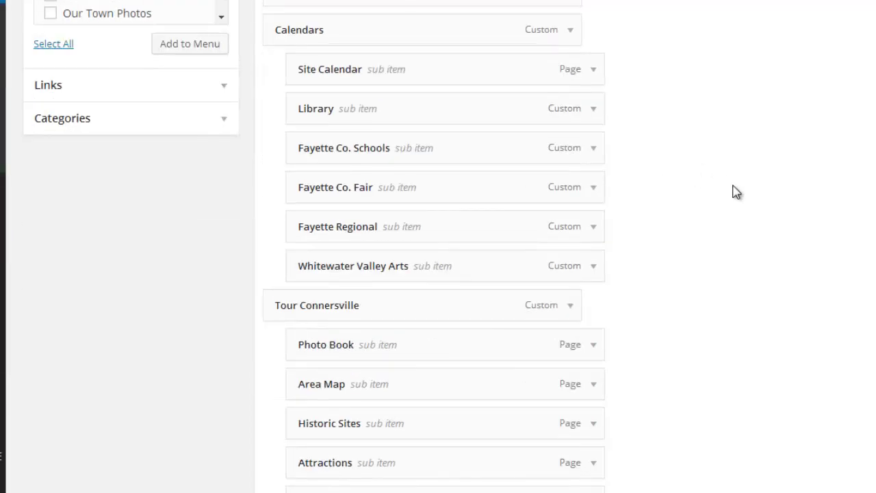
pyautogui.scroll(-1, 735, 191)
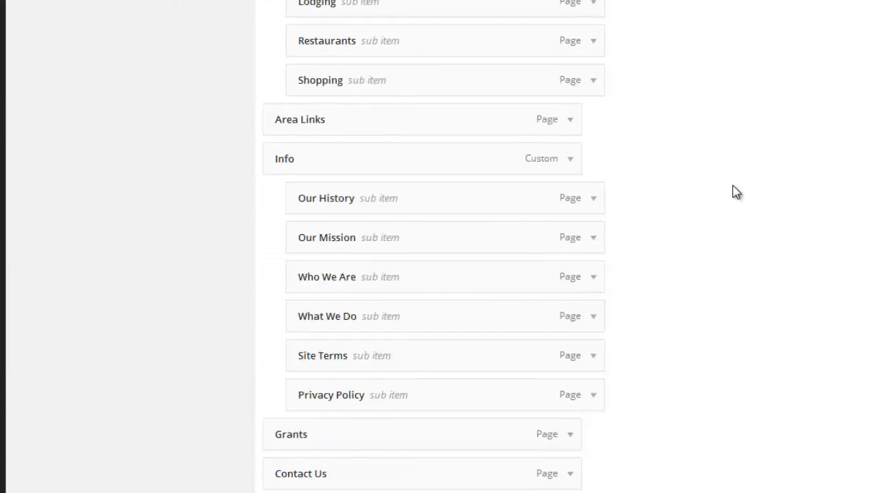
pyautogui.scroll(12, 735, 191)
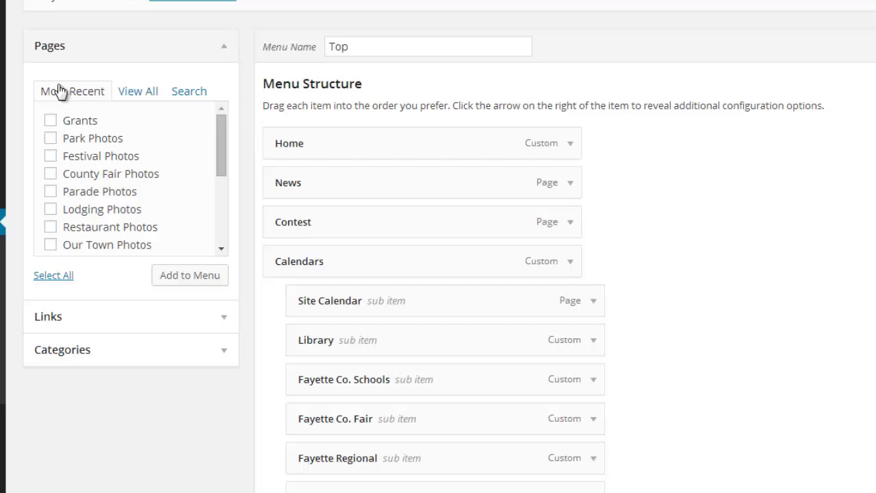
# Step: Browse the most recent pages available for the menu and switch to the list of all pages
pyautogui.scroll(-3, 215, 201)
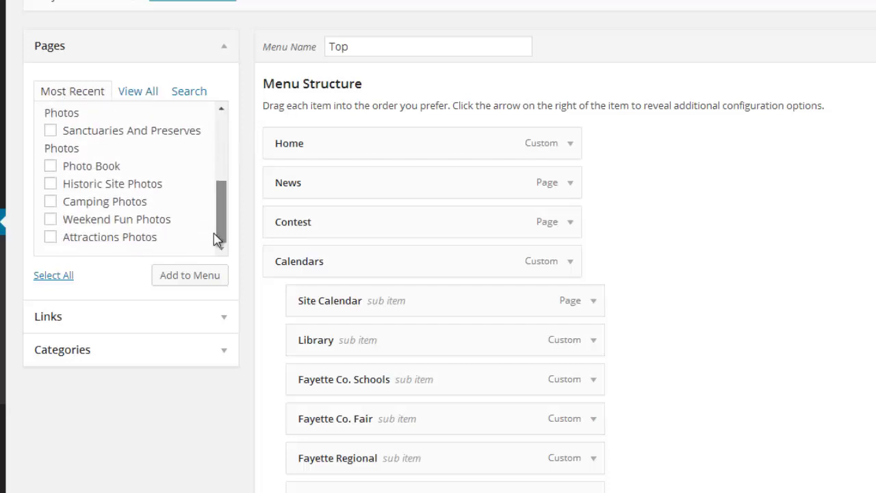
pyautogui.scroll(5, 215, 240)
pyautogui.click(147, 98)
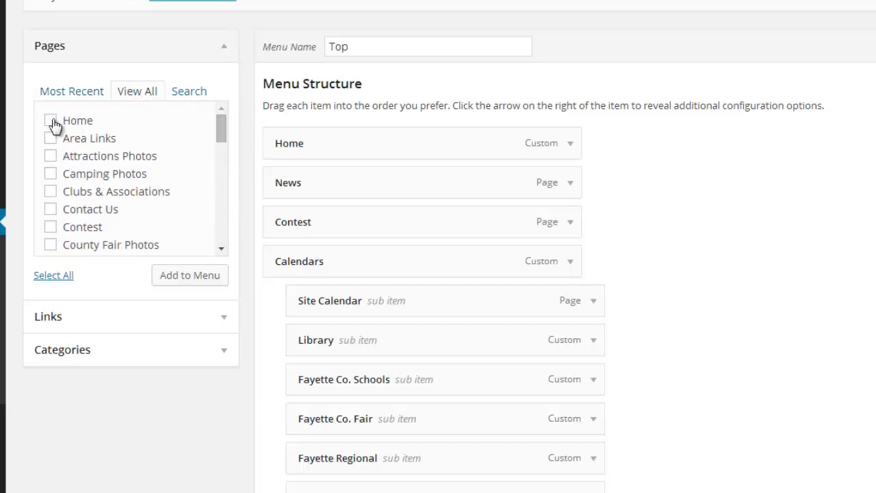
# Step: Try placing Contact Us above Grants and nesting Grants as Info's first sub item, and restore their original top-level order
pyautogui.scroll(-10, 812, 370)
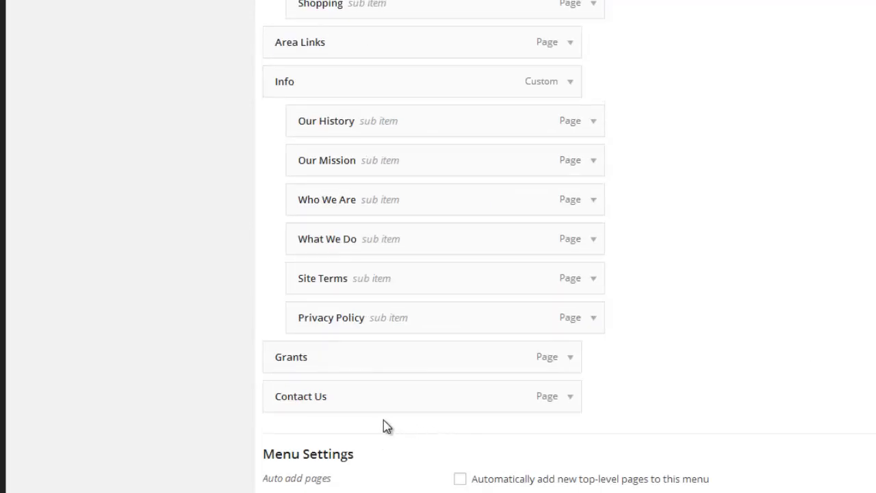
pyautogui.scroll(-1, 400, 430)
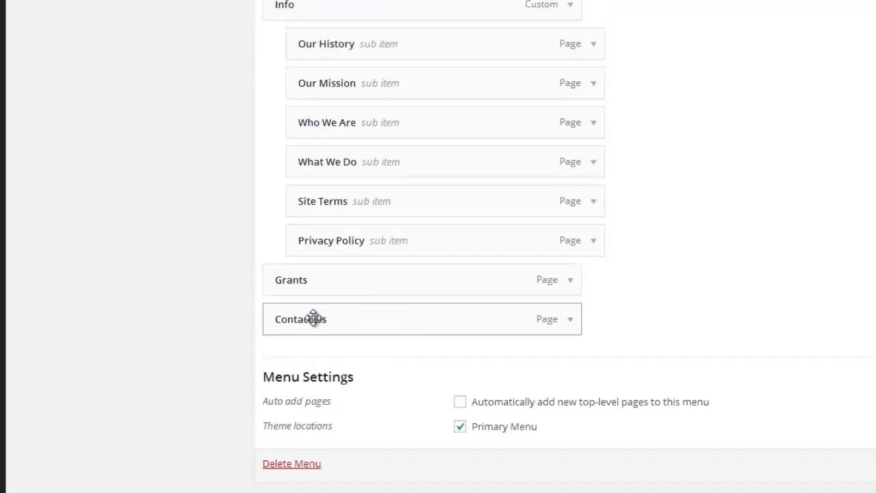
pyautogui.moveTo(314, 317)
pyautogui.mouseDown()
pyautogui.moveTo(309, 299)
pyautogui.moveTo(308, 328)
pyautogui.moveTo(284, 320)
pyautogui.moveTo(301, 309)
pyautogui.mouseUp()
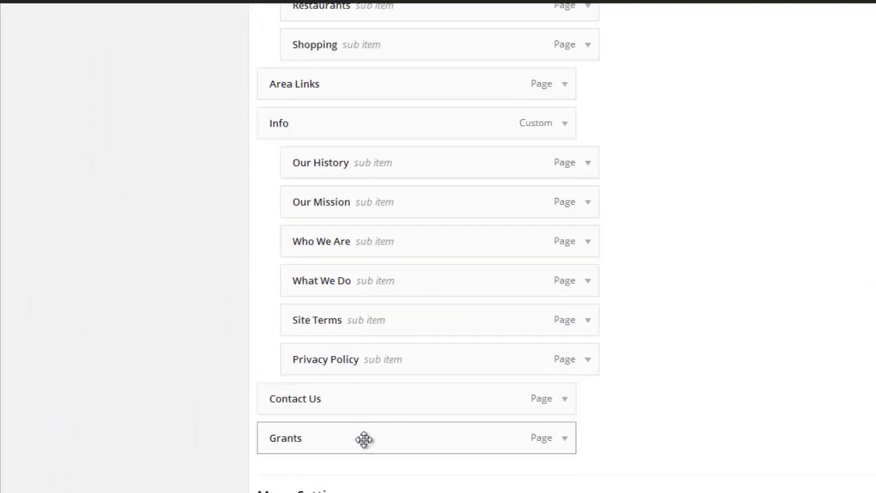
pyautogui.moveTo(364, 439); pyautogui.dragTo(376, 166)
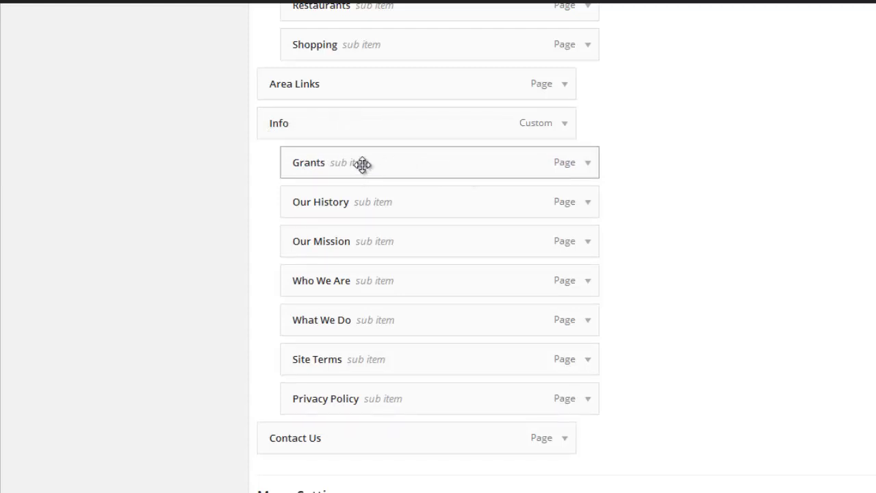
pyautogui.moveTo(362, 164); pyautogui.dragTo(349, 385)
# Step: Inspect the URL setting of the Info menu item, and compare the Info and Grants links on the live site
pyautogui.scroll(4, 206, 293)
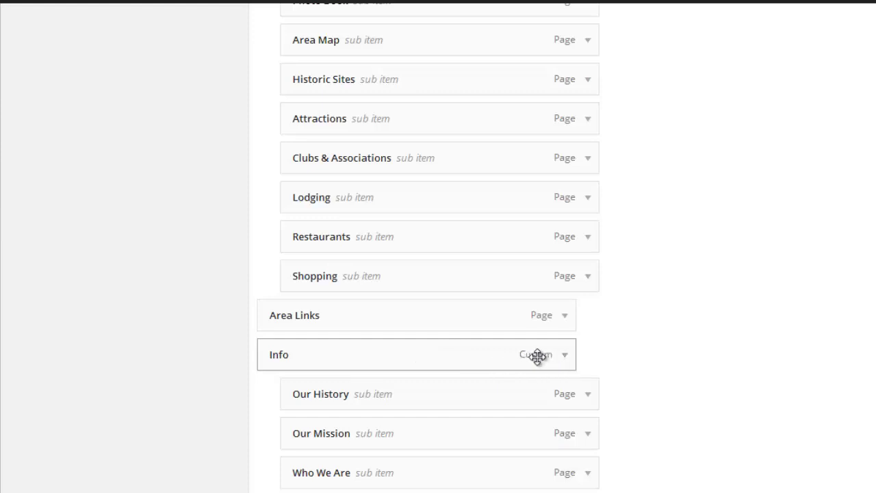
pyautogui.click(563, 356)
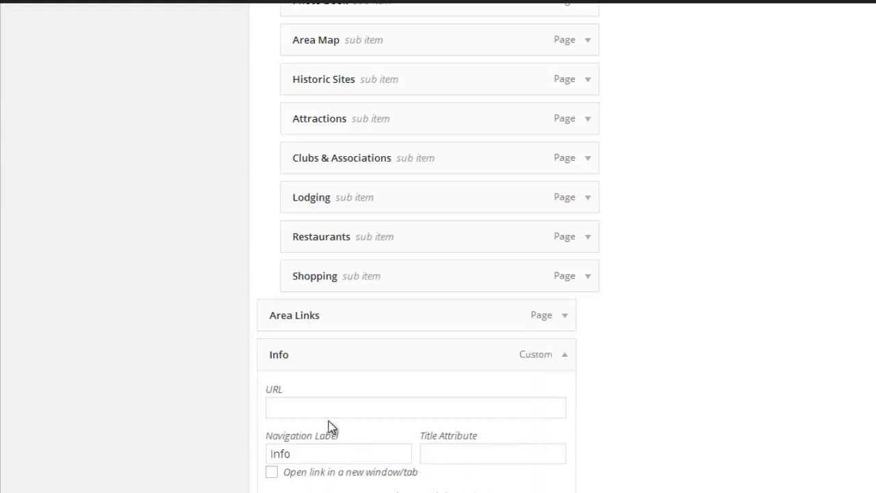
pyautogui.click(284, 407)
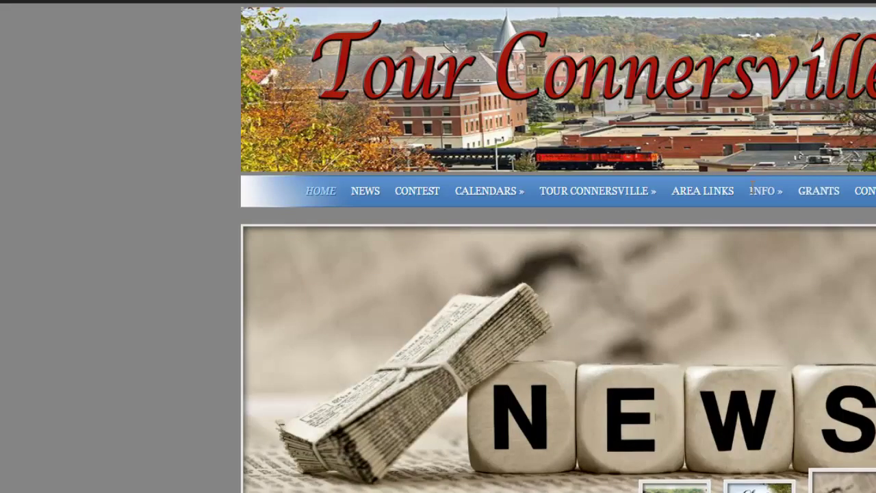
pyautogui.moveTo(754, 191)
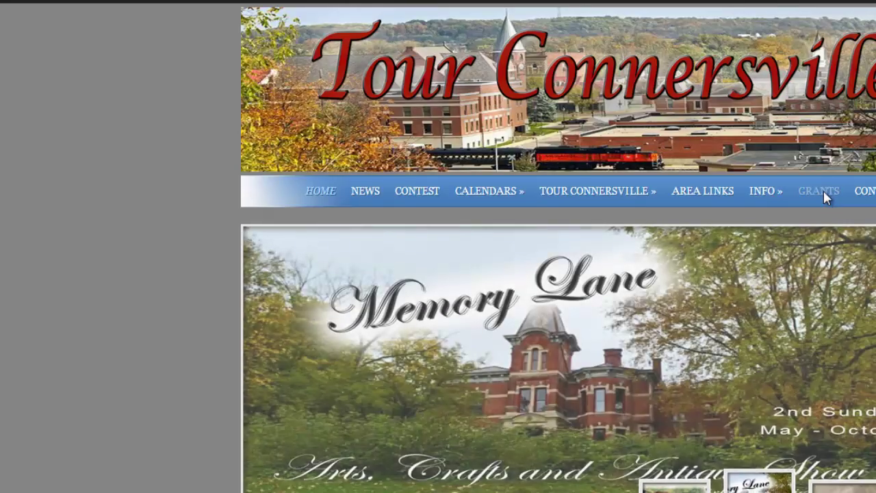
pyautogui.click(826, 194)
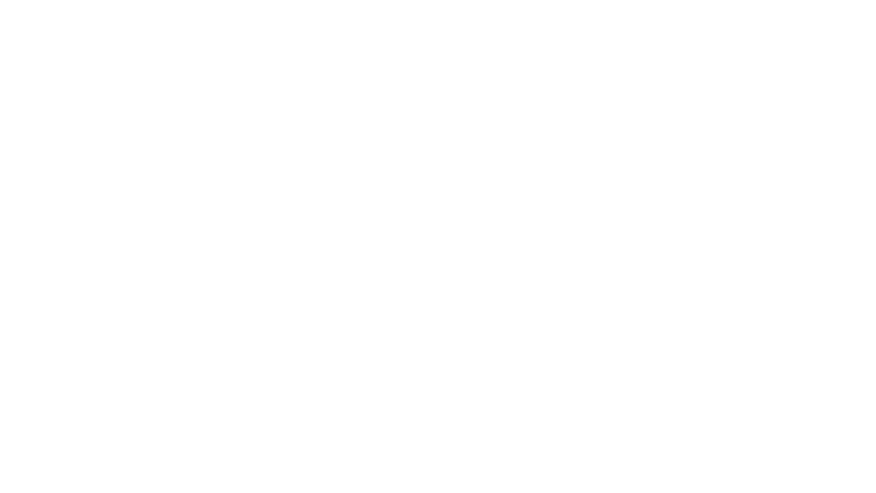
pyautogui.scroll(2, 365, 217)
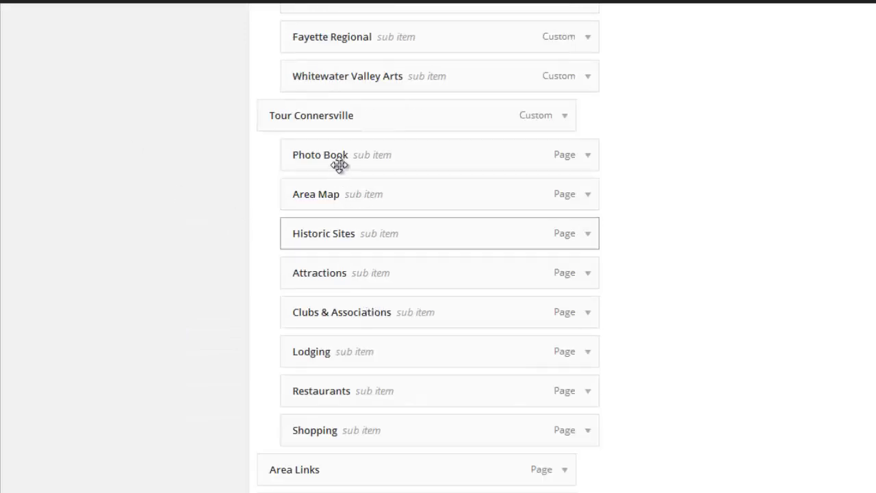
pyautogui.scroll(10, 270, 227)
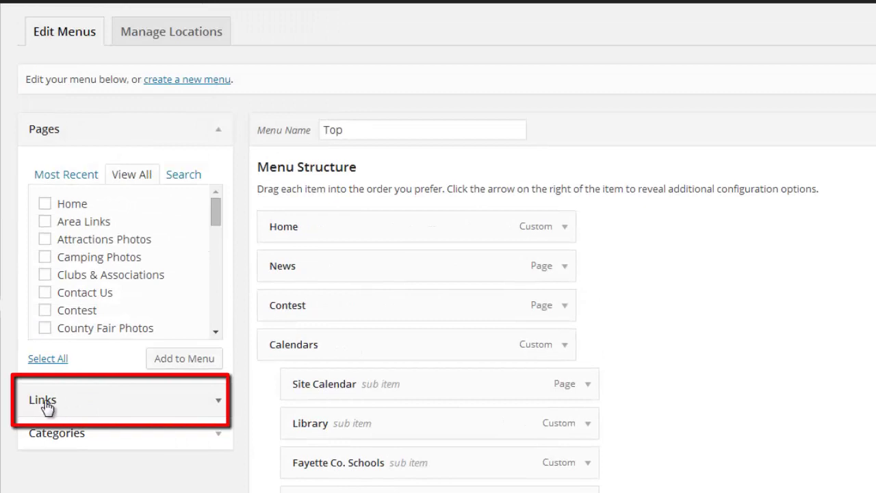
pyautogui.click(218, 402)
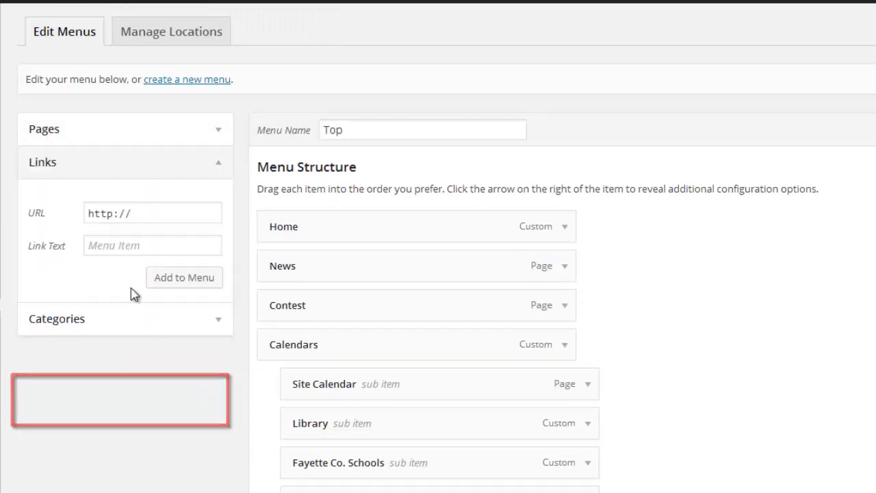
pyautogui.click(103, 246)
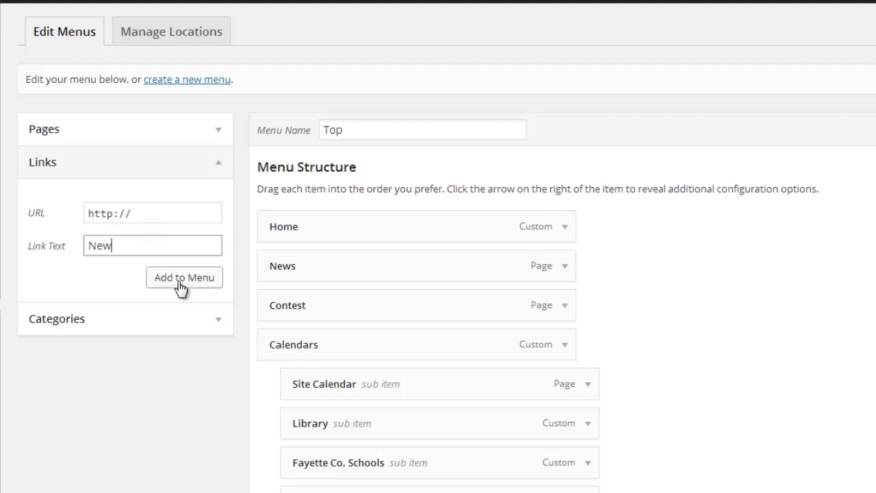
pyautogui.click(158, 214)
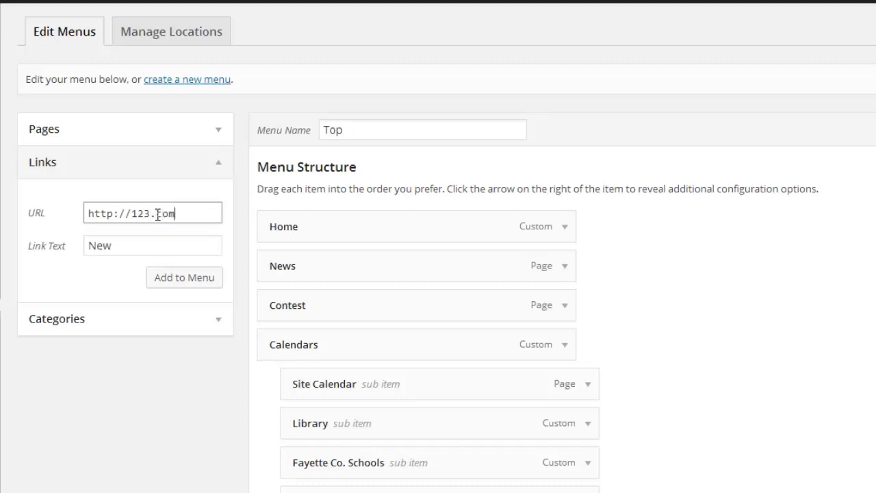
pyautogui.click(185, 281)
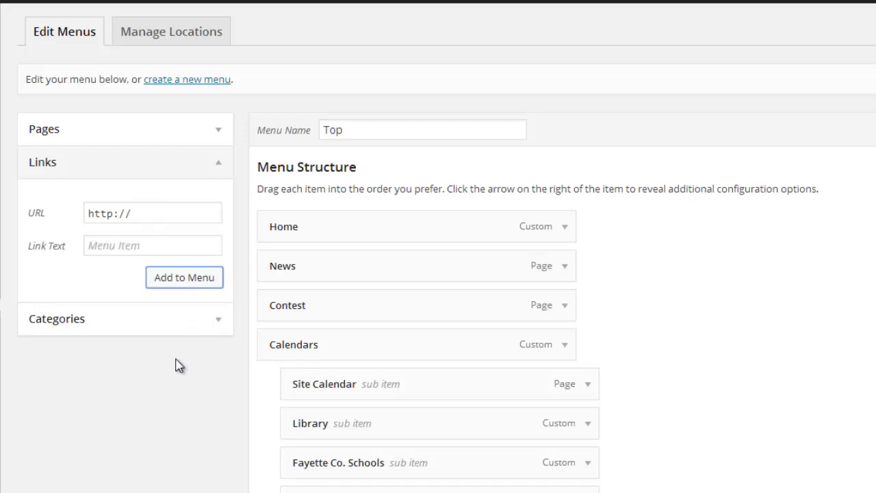
# Step: Clear the URL of the New menu item so that it serves only as an unlinked heading
pyautogui.scroll(-12, 174, 365)
pyautogui.scroll(-4, 238, 458)
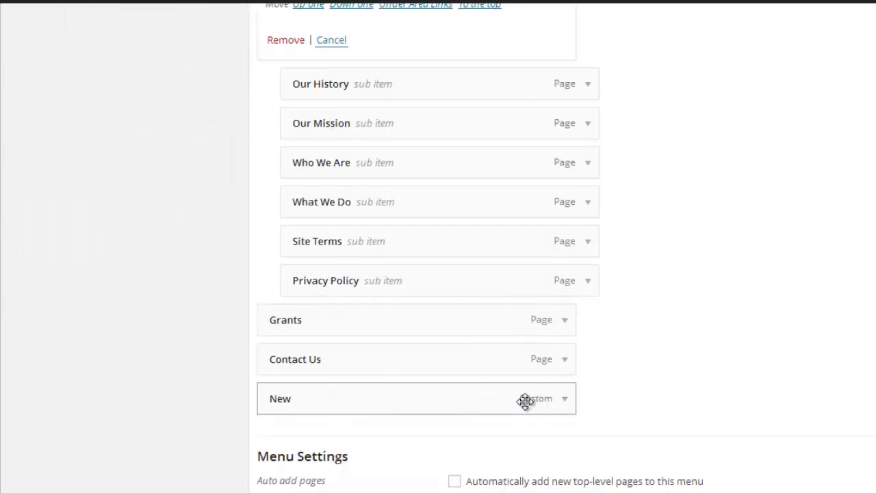
pyautogui.click(564, 400)
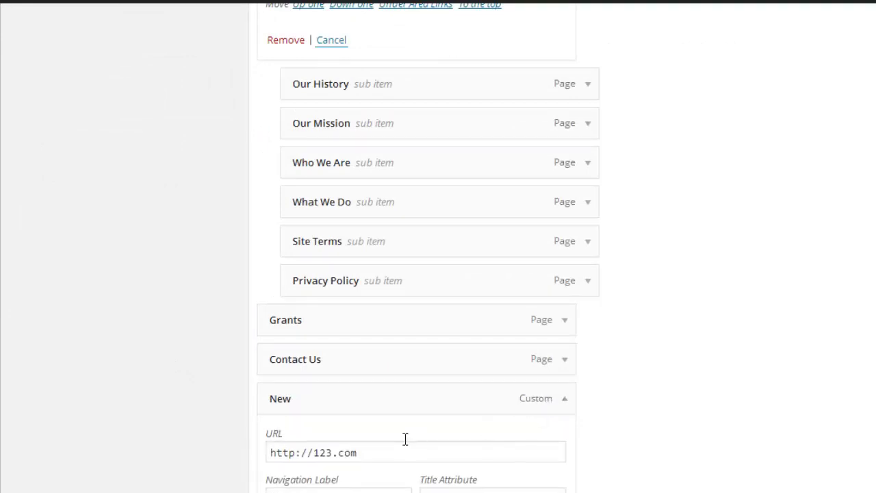
pyautogui.moveTo(396, 450); pyautogui.dragTo(235, 456)
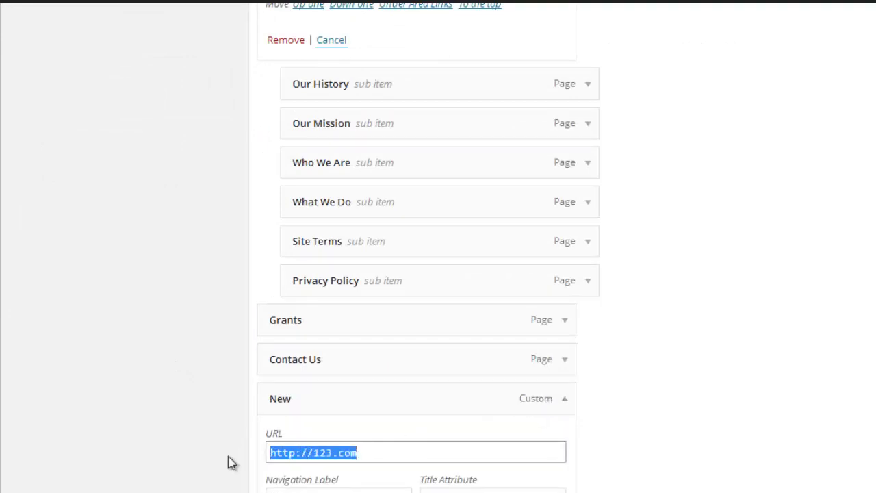
pyautogui.press('BackSpace')
pyautogui.scroll(-1, 231, 463)
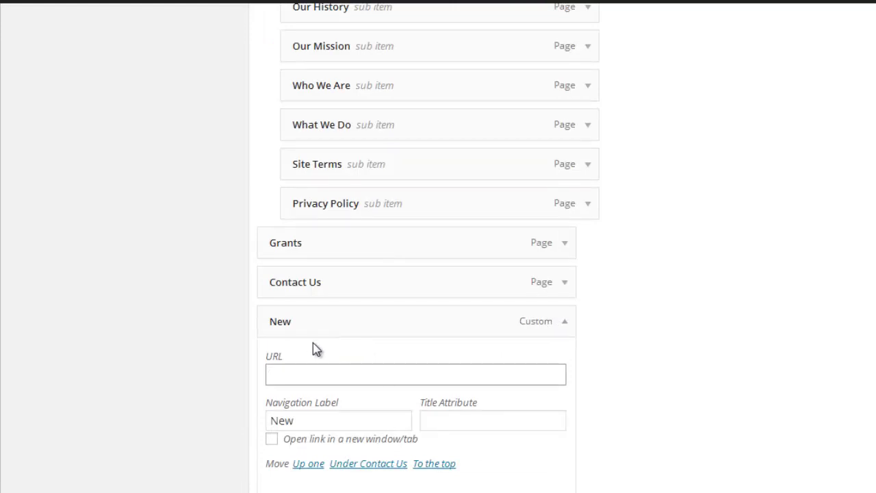
pyautogui.click(389, 357)
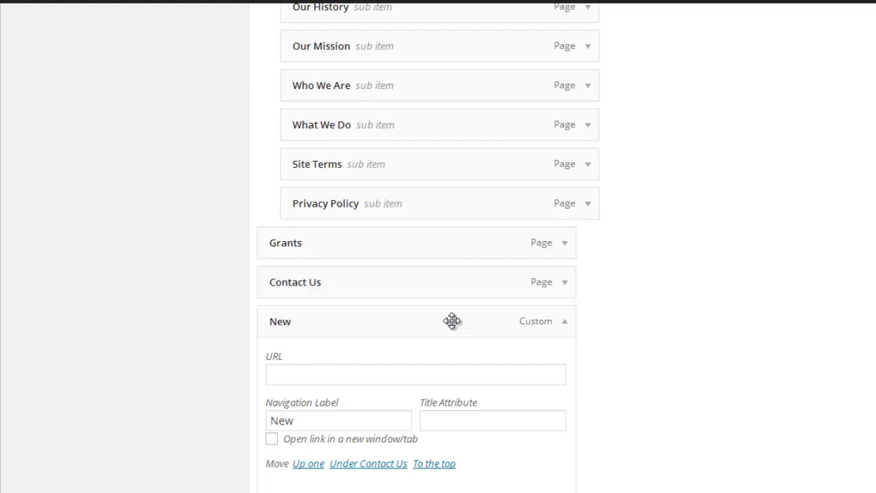
pyautogui.scroll(10, 622, 448)
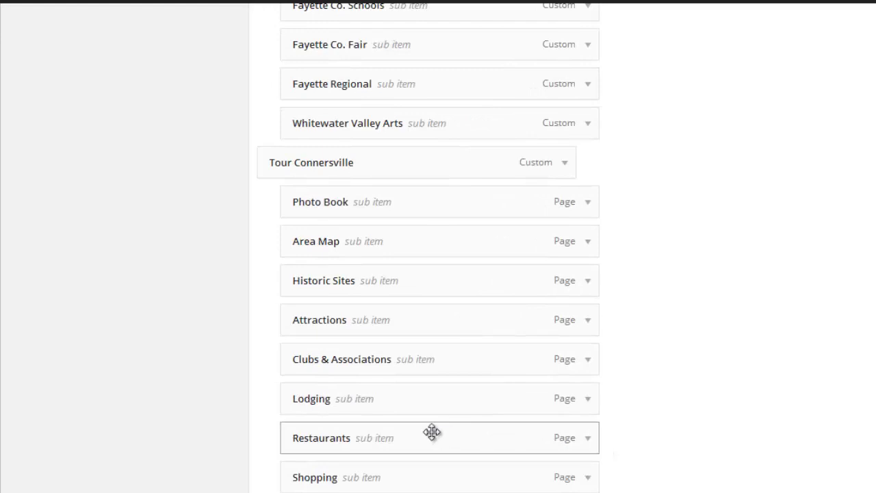
pyautogui.scroll(4, 246, 324)
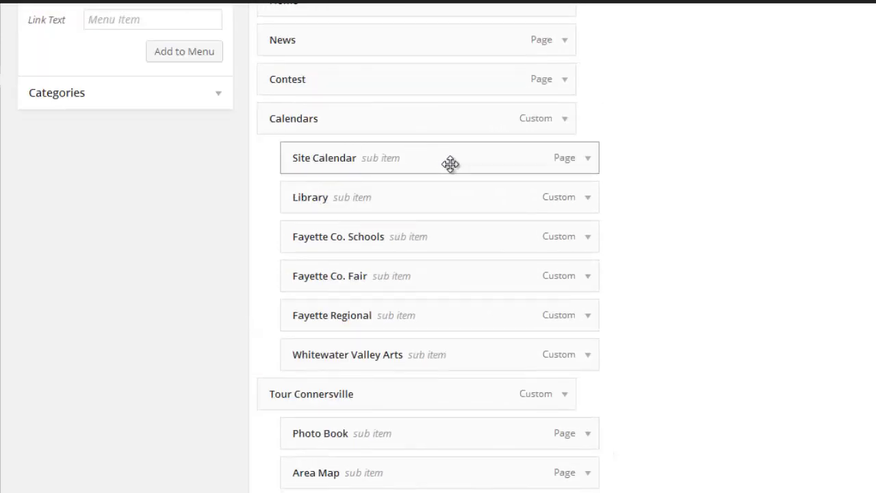
# Step: Inspect the URL and new window/tab setting of the Fayette Co. Schools sub item under Calendars
pyautogui.scroll(3, 106, 238)
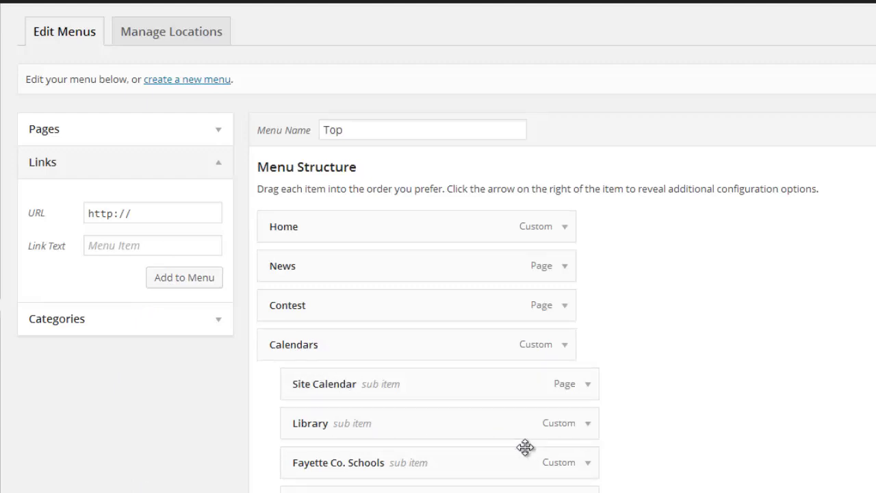
pyautogui.click(586, 463)
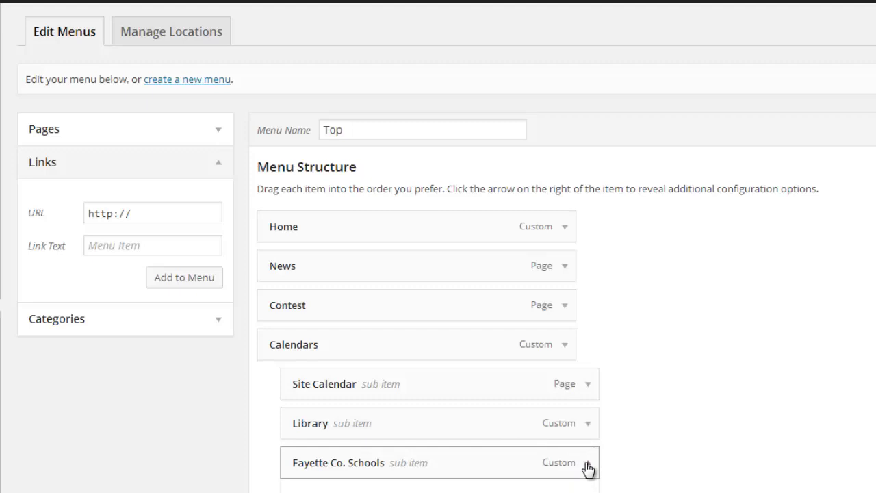
pyautogui.scroll(-2, 582, 468)
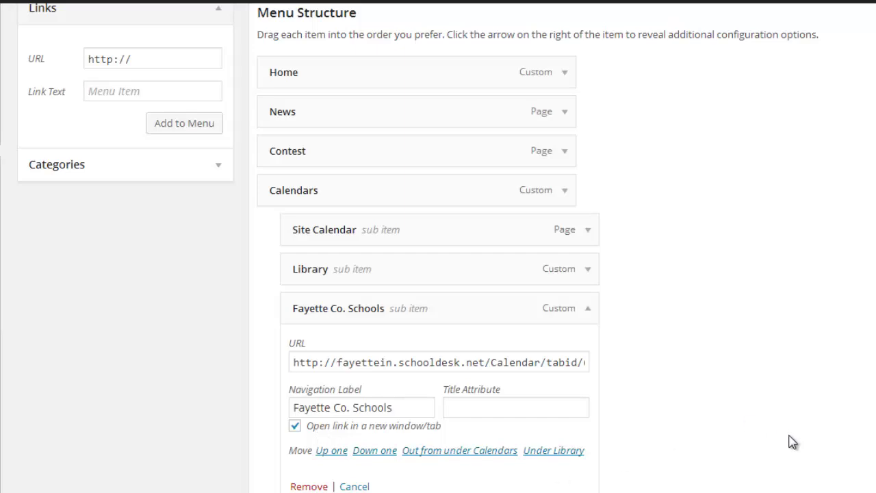
pyautogui.scroll(3, 786, 438)
pyautogui.scroll(-10, 786, 438)
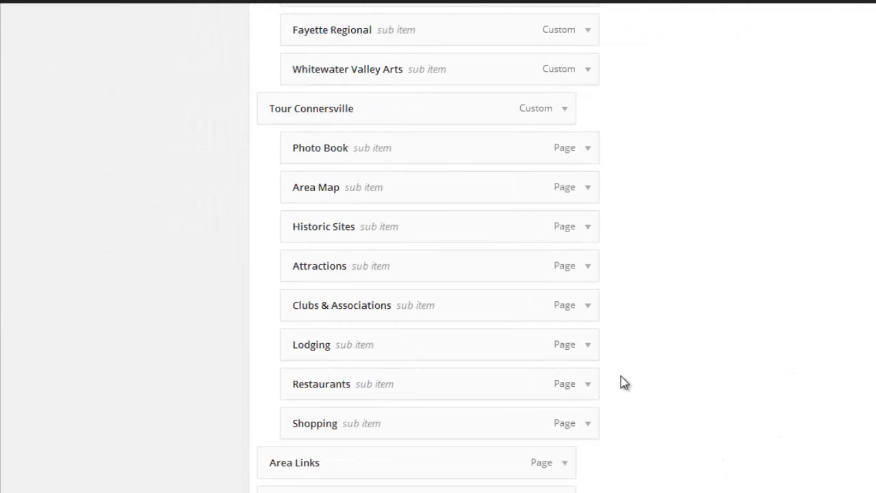
pyautogui.scroll(5, 833, 309)
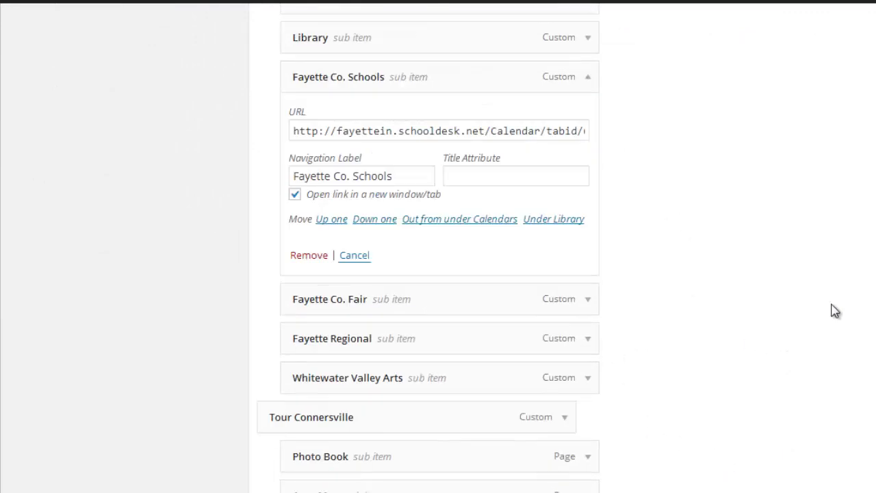
pyautogui.scroll(3, 438, 246)
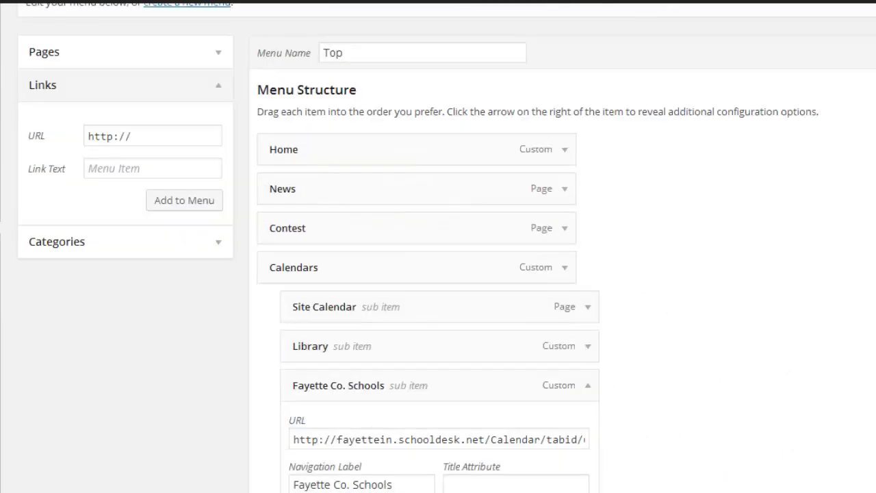